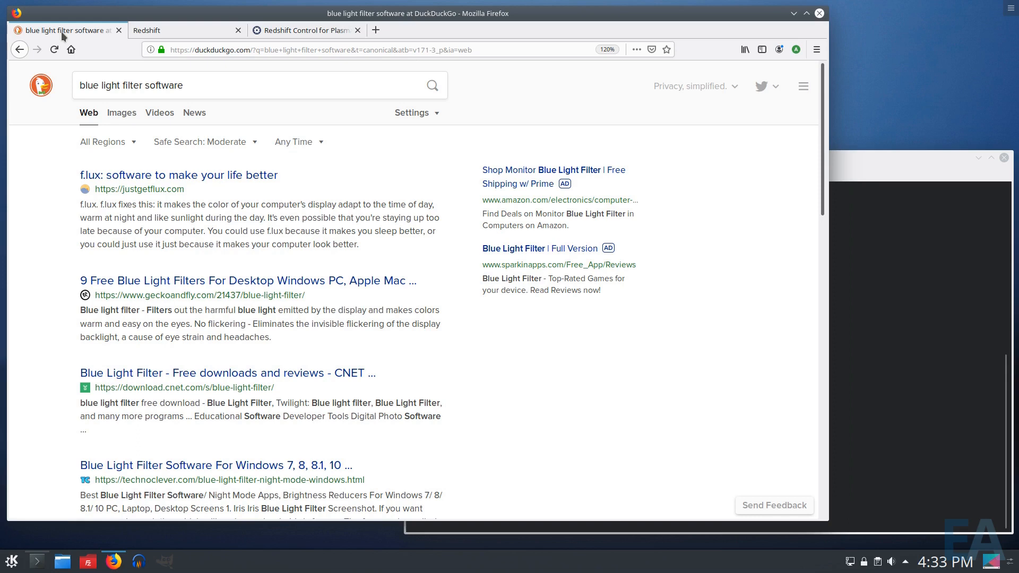
# Switch through the Redshift tabs to the Redshift Control for Plasma Phabricator page.
pyautogui.click(146, 31)
pyautogui.scroll(-3, 41, 220)
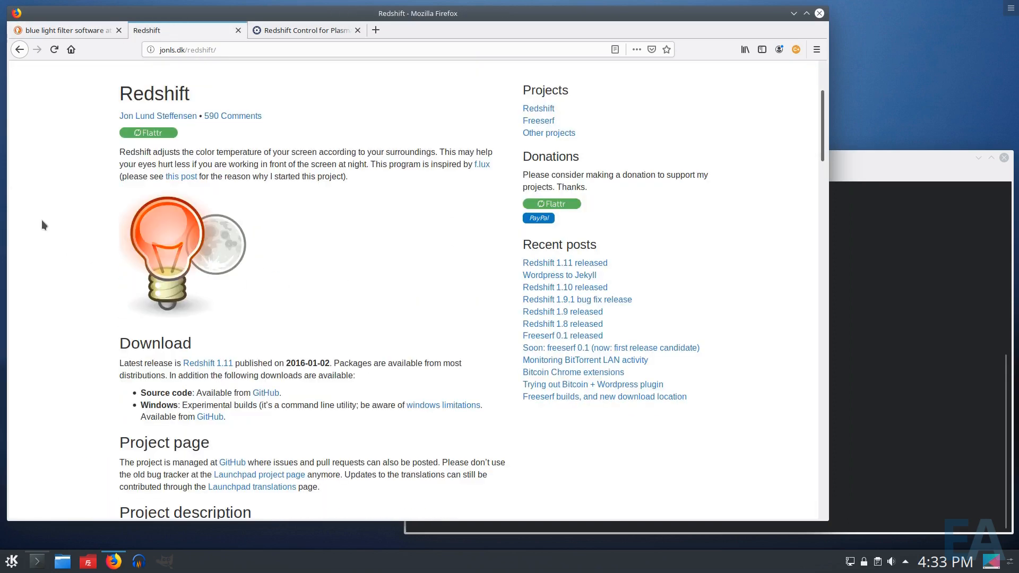
pyautogui.scroll(3, 42, 220)
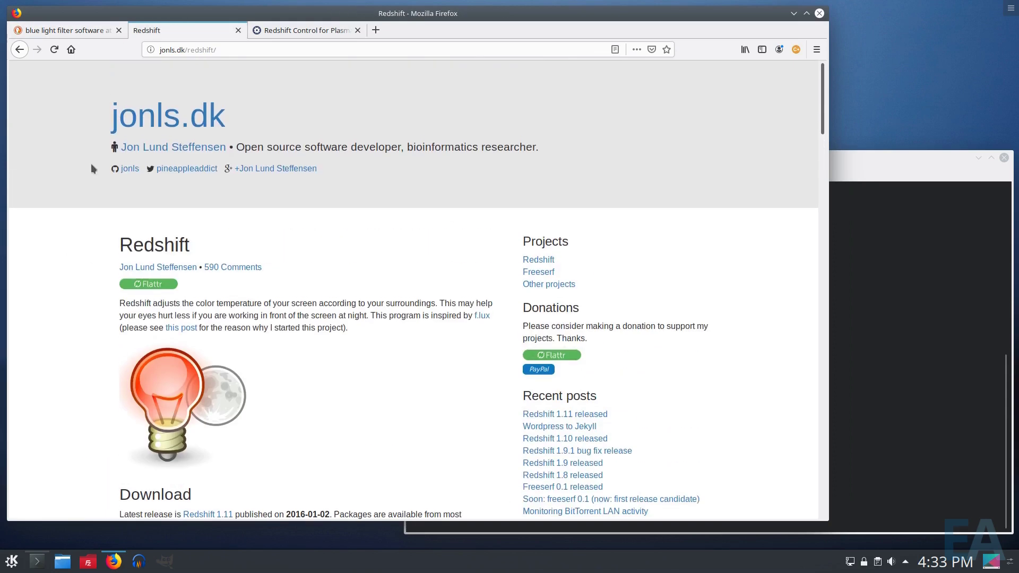
pyautogui.click(86, 28)
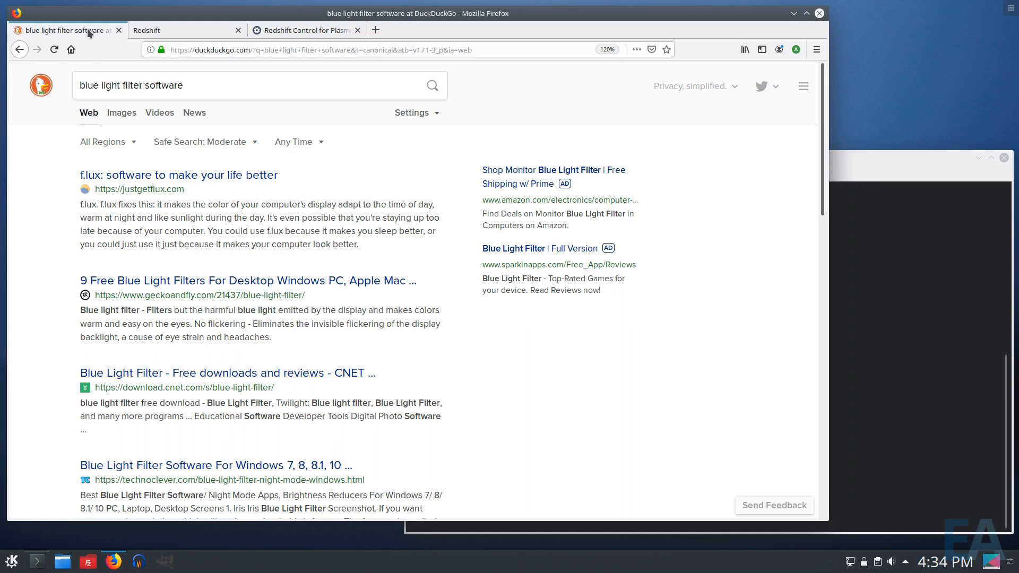
pyautogui.click(157, 30)
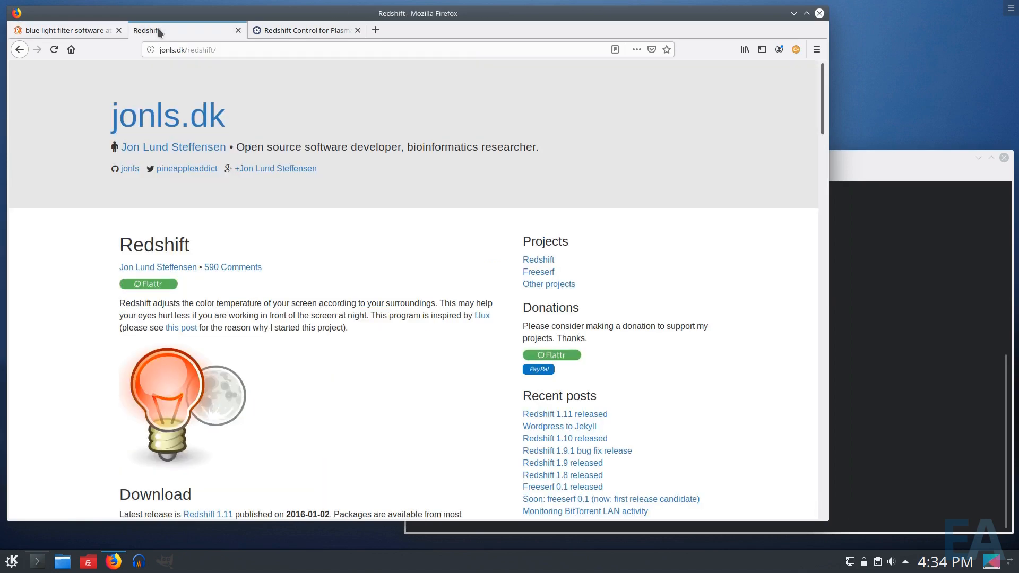
pyautogui.click(298, 31)
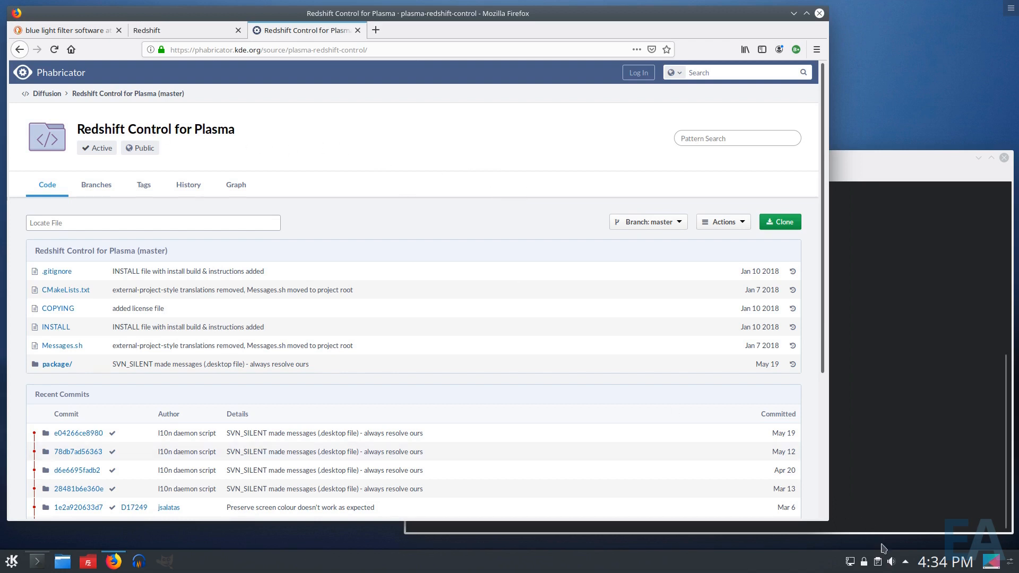
# Review the System Tray Settings extra items, cancel without changes, and focus Konsole.
pyautogui.click(905, 563)
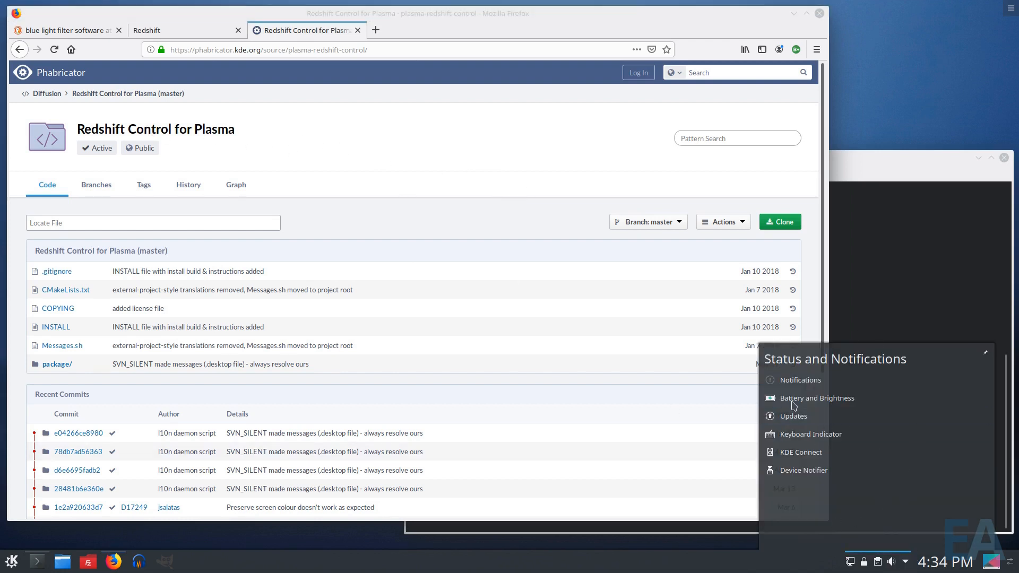
pyautogui.rightClick(907, 564)
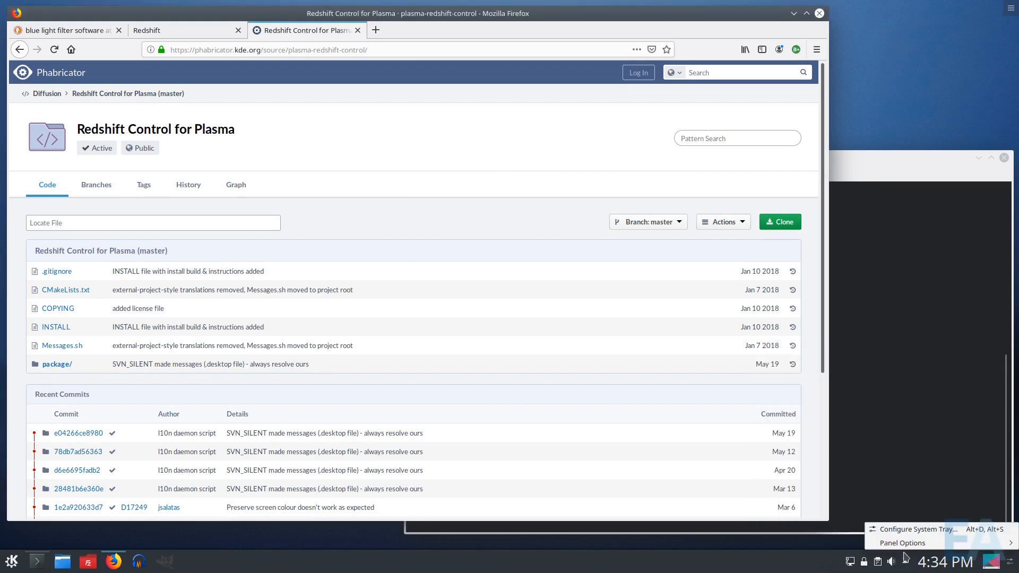
pyautogui.click(908, 530)
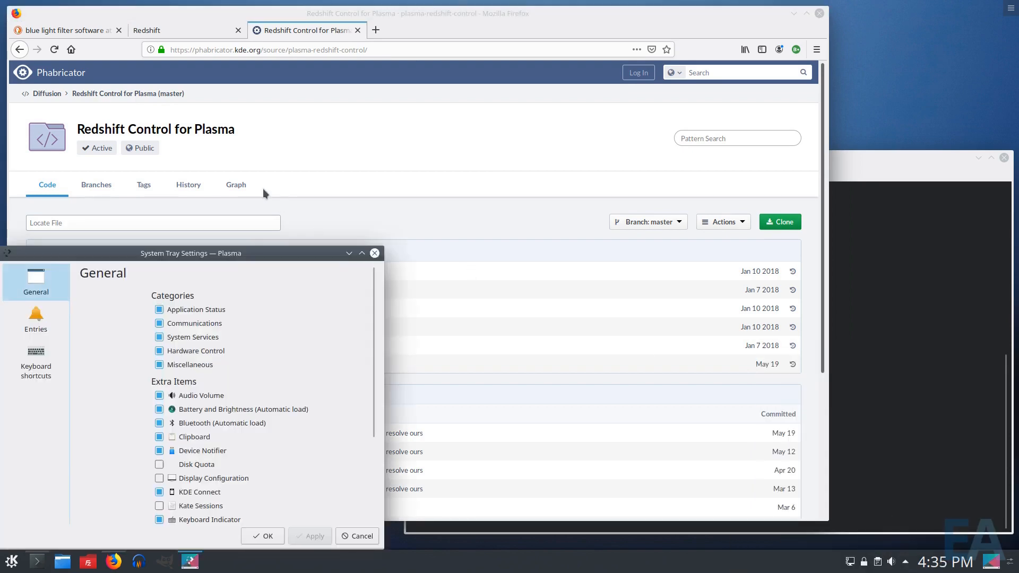
pyautogui.moveTo(183, 253); pyautogui.dragTo(527, 89)
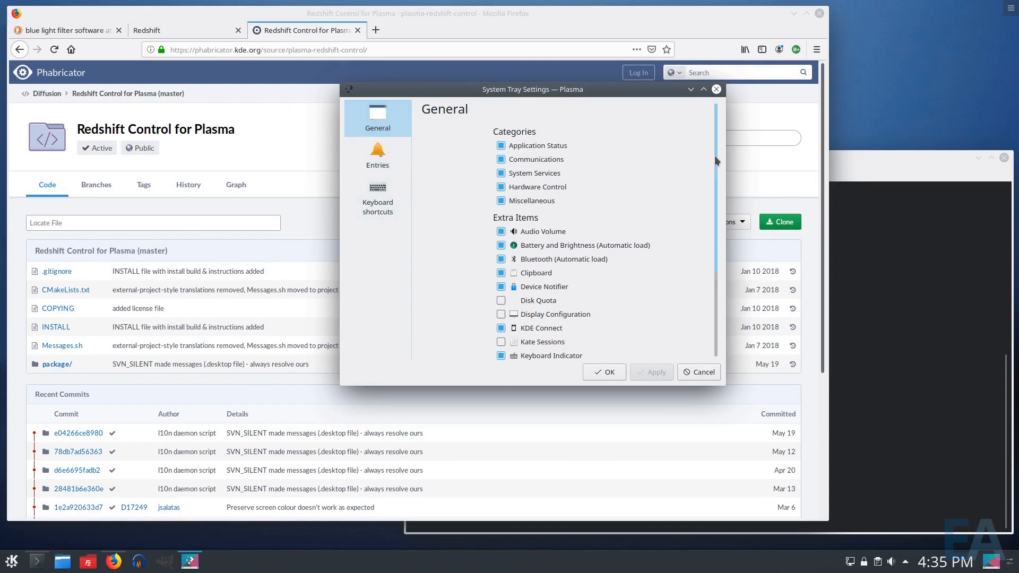
pyautogui.moveTo(714, 155); pyautogui.dragTo(720, 258)
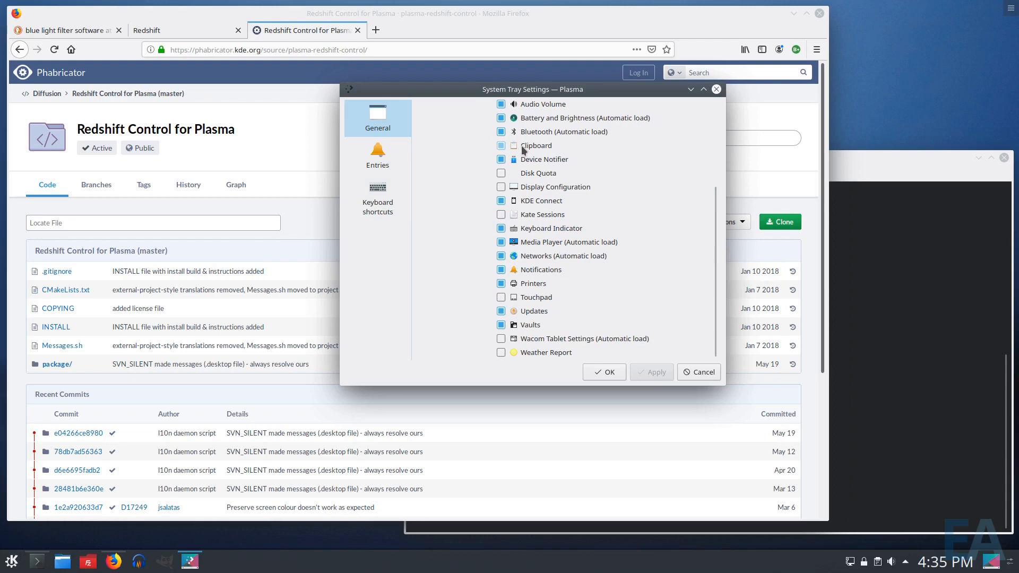
pyautogui.scroll(1, 717, 235)
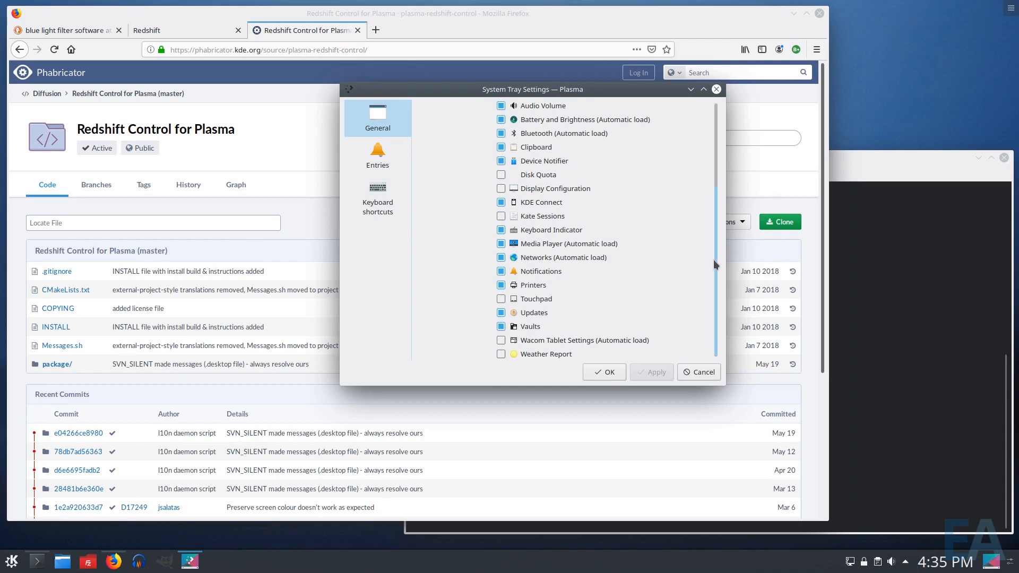
pyautogui.scroll(-1, 708, 270)
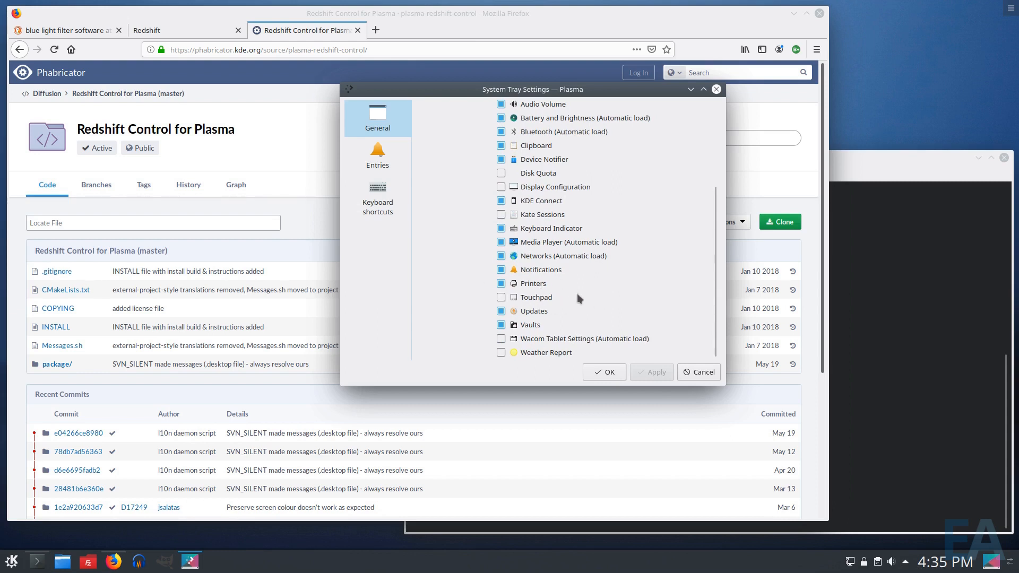
pyautogui.click(700, 375)
pyautogui.click(843, 168)
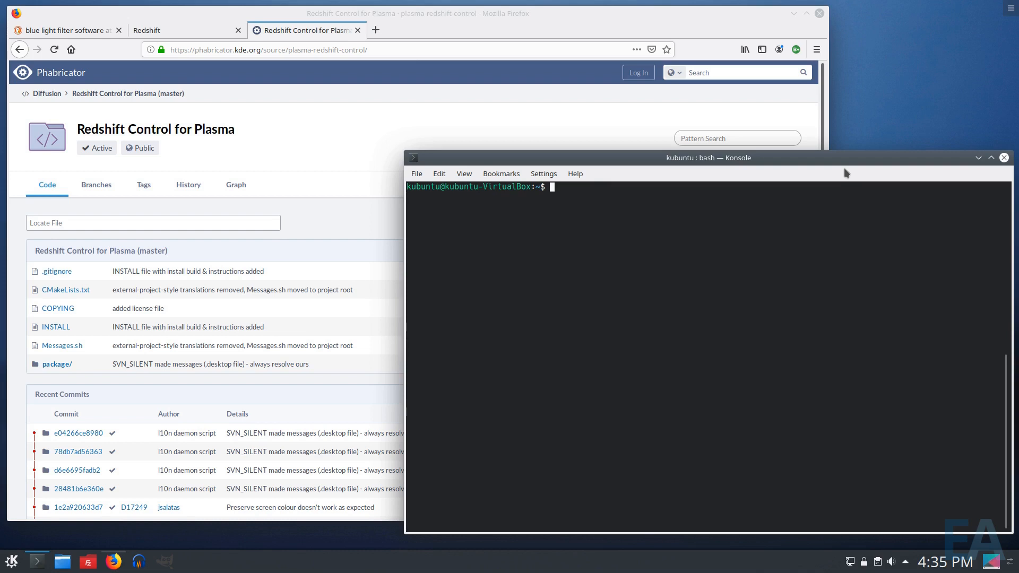
# Edit the recalled search command into 'sudo apt install plasma-applet-redshift-control'.
pyautogui.press('Up')
pyautogui.press('Down')
pyautogui.press('Up')
pyautogui.press('Left')
pyautogui.press('Left')
pyautogui.hotkey('ctrl', 'Left')
pyautogui.hotkey('ctrl', 'Left')
pyautogui.hotkey('ctrl', 'Left')
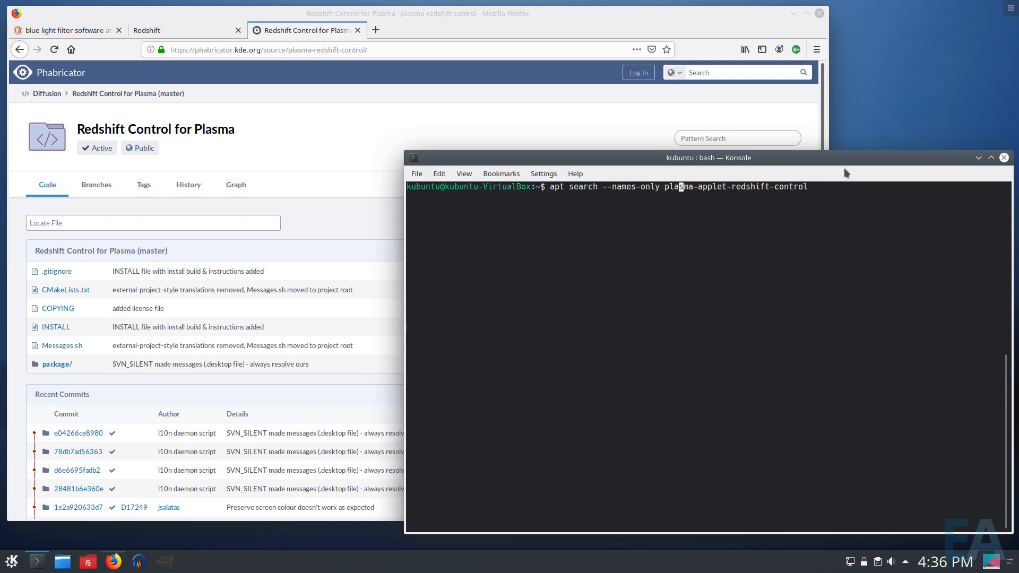
pyautogui.press('Left')
pyautogui.press('BackSpace')
pyautogui.press('BackSpace')
pyautogui.press('BackSpace')
pyautogui.press('BackSpace')
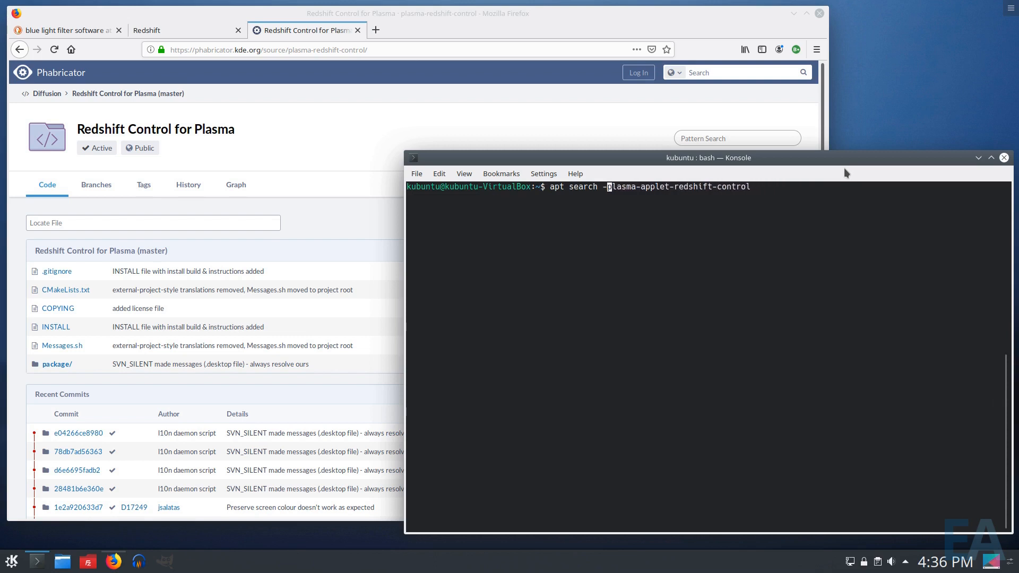
pyautogui.press('BackSpace')
pyautogui.press('BackSpace')
pyautogui.press('BackSpace')
pyautogui.press('BackSpace')
pyautogui.press('BackSpace')
pyautogui.press('BackSpace')
pyautogui.write('inst')
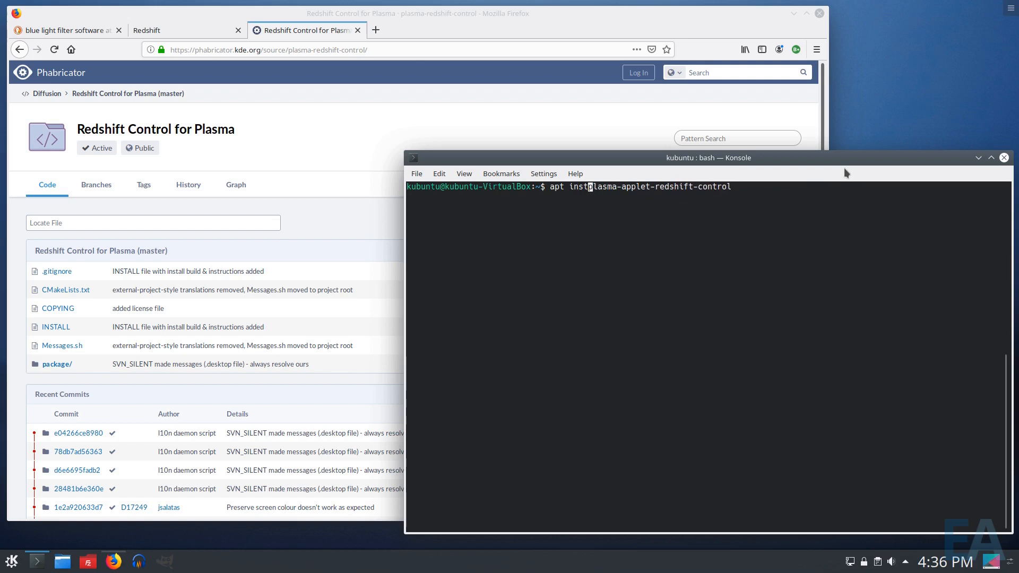
pyautogui.write('all')
pyautogui.hotkey('ctrl', 'Left')
pyautogui.hotkey('ctrl', 'Left')
pyautogui.press('Home')
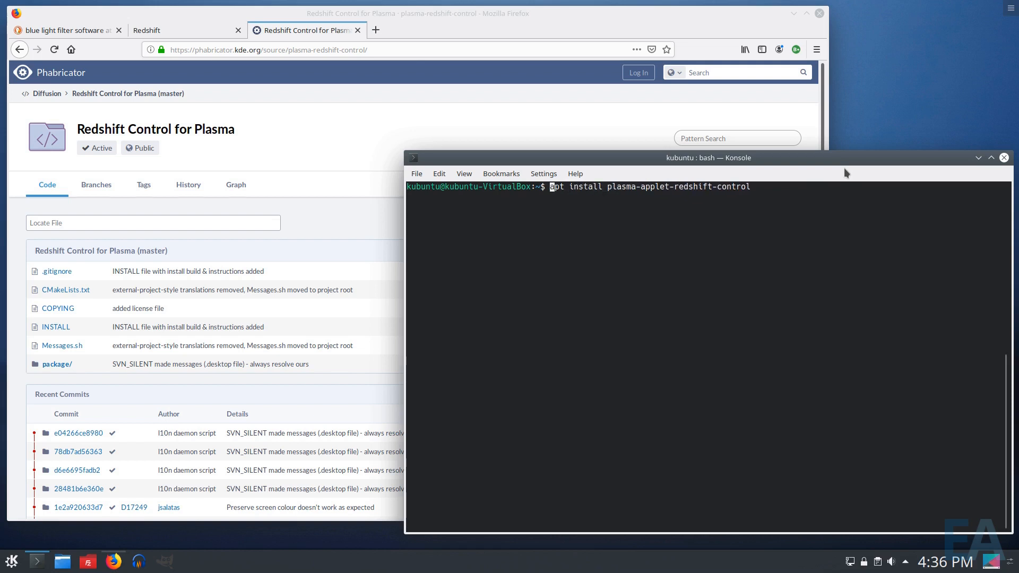
pyautogui.write('sudo')
# Run the install, give the password and confirm with Y to install the applet and redshift.
pyautogui.press('Return')
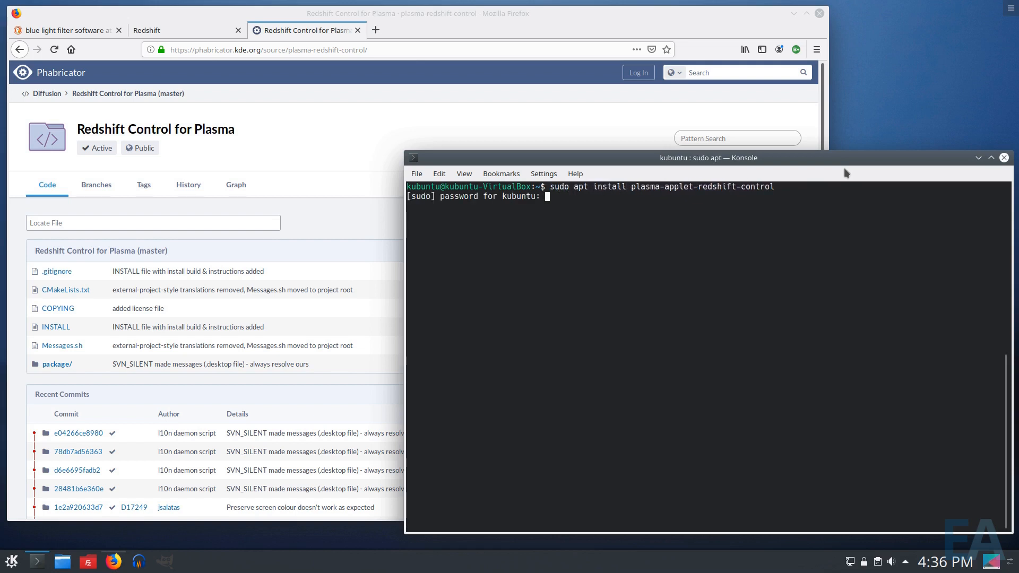
pyautogui.press('Return')
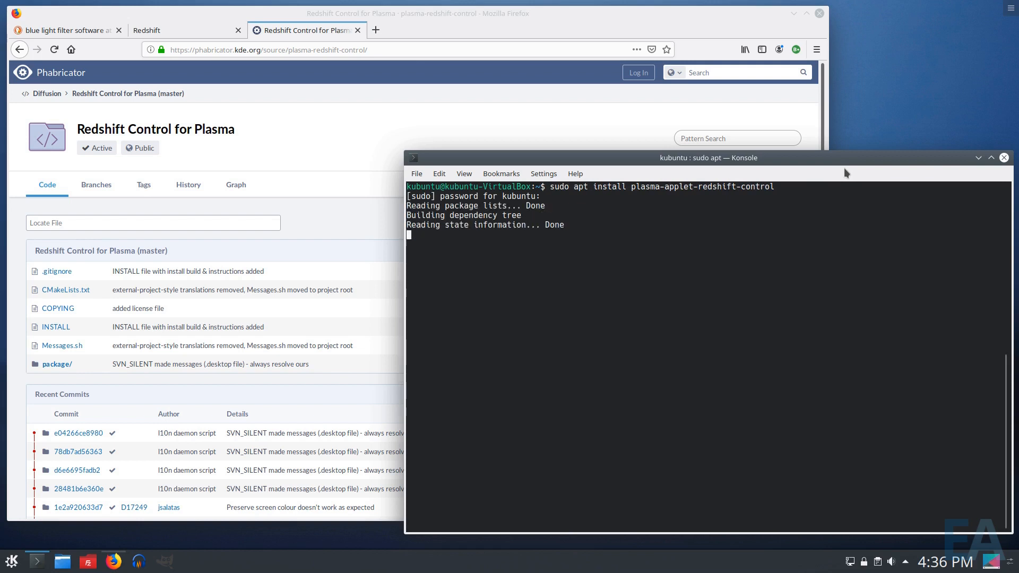
pyautogui.press('Return')
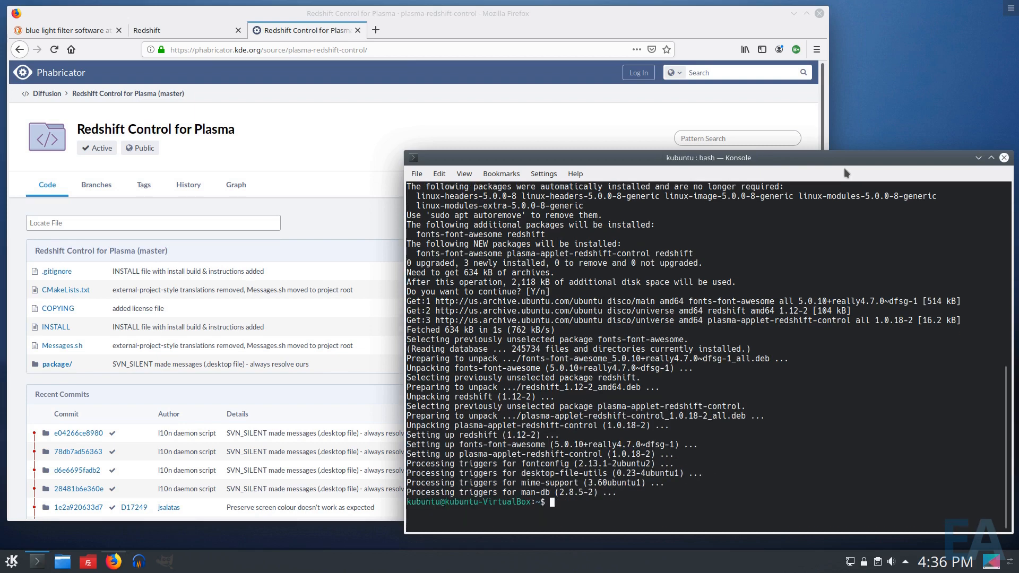
# Check the System Tray Settings again, cancel unchanged, and close the Konsole window.
pyautogui.rightClick(907, 562)
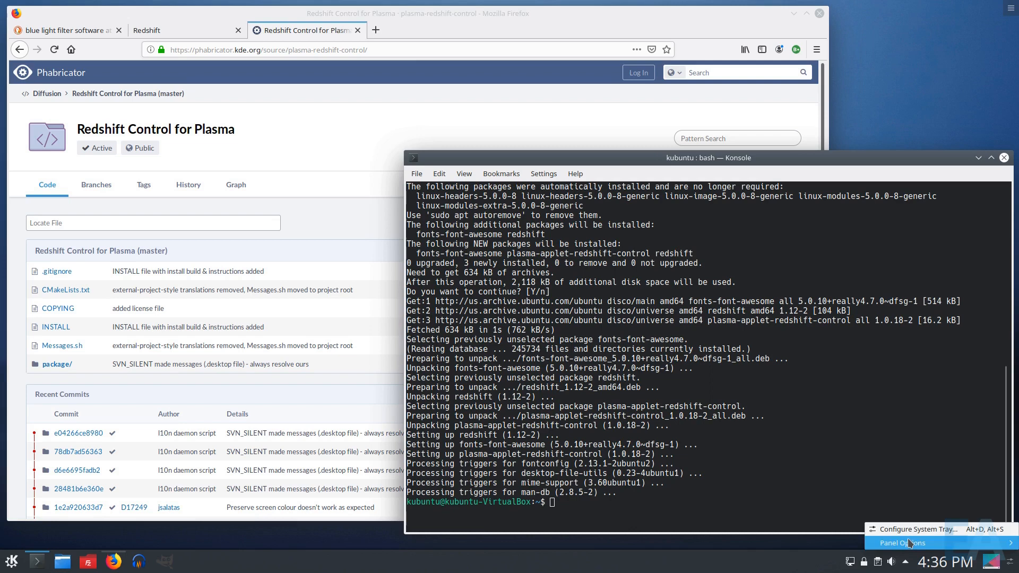
pyautogui.click(924, 541)
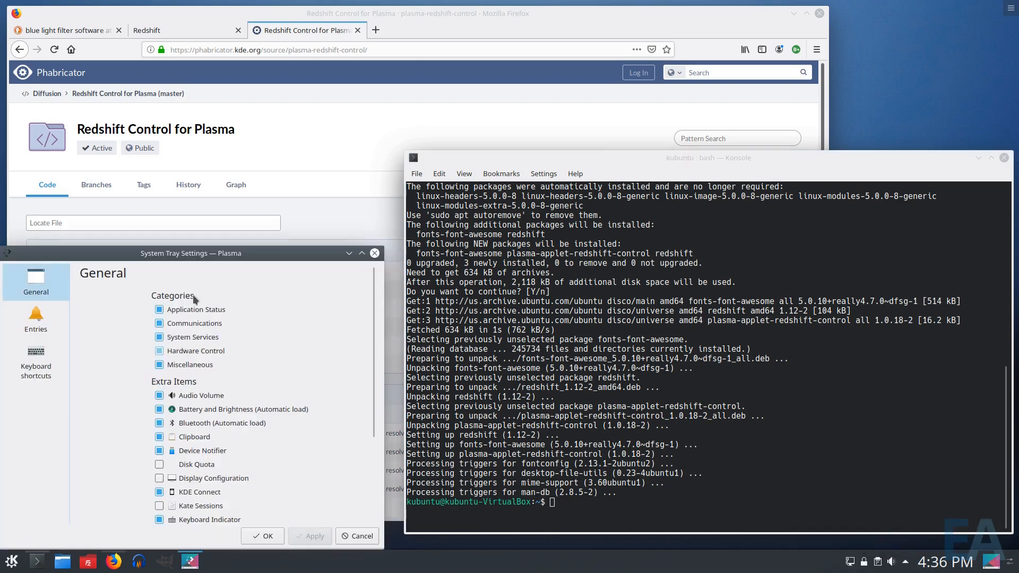
pyautogui.moveTo(278, 254); pyautogui.dragTo(559, 140)
pyautogui.scroll(-5, 566, 312)
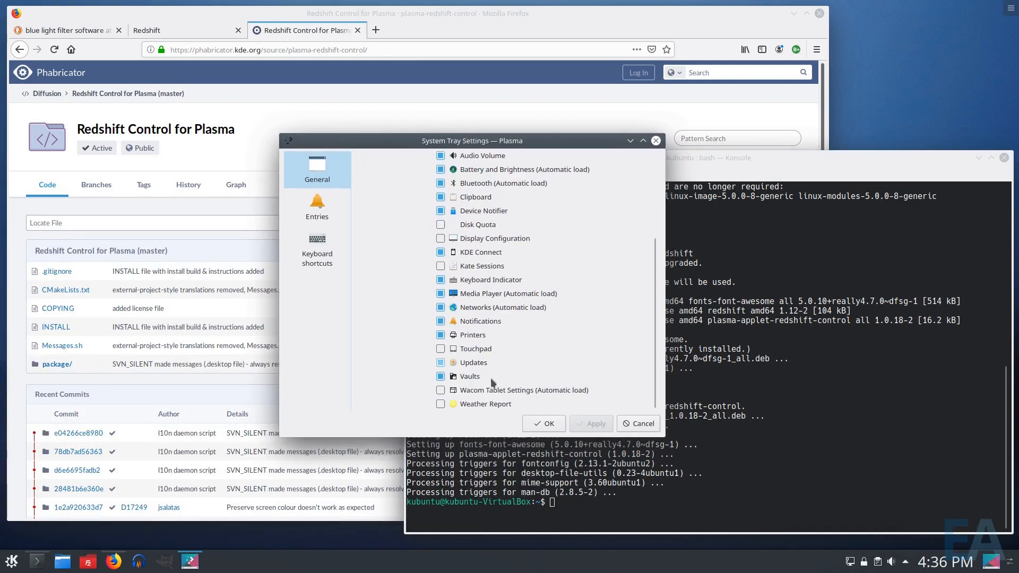
pyautogui.click(640, 425)
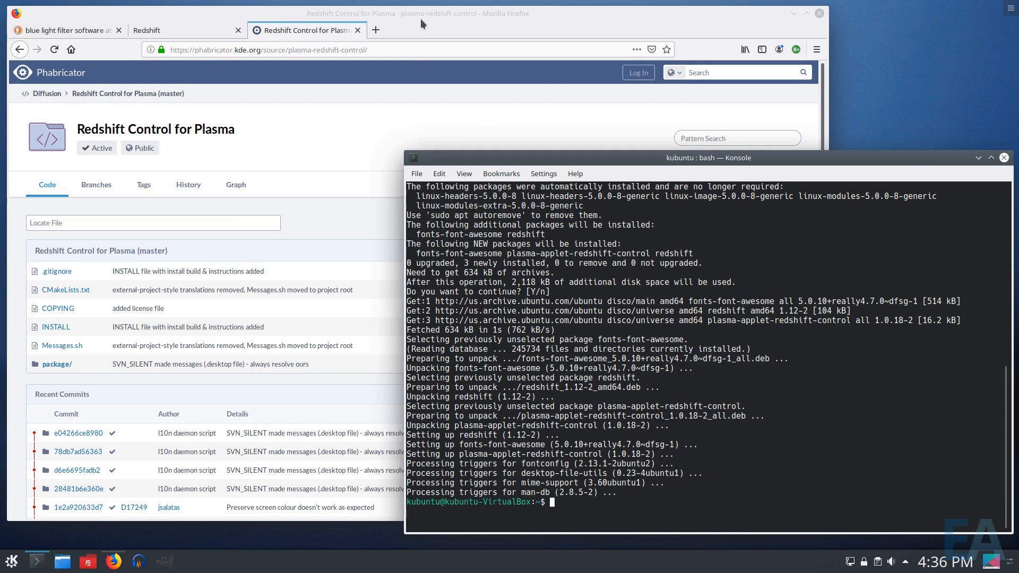
pyautogui.click(1004, 157)
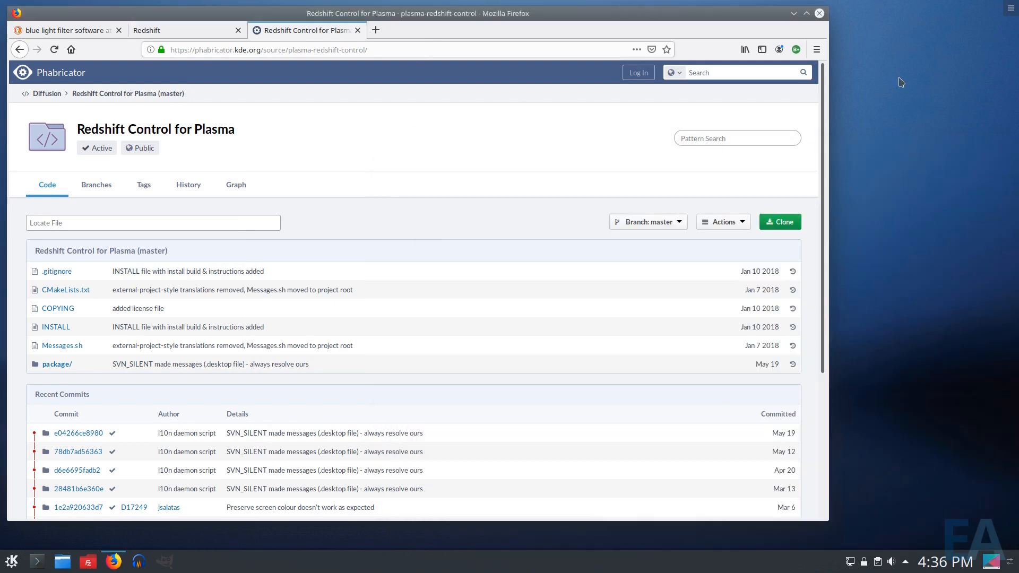
# Close Firefox and restart the computer from the launcher's Power / Session menu.
pyautogui.click(819, 13)
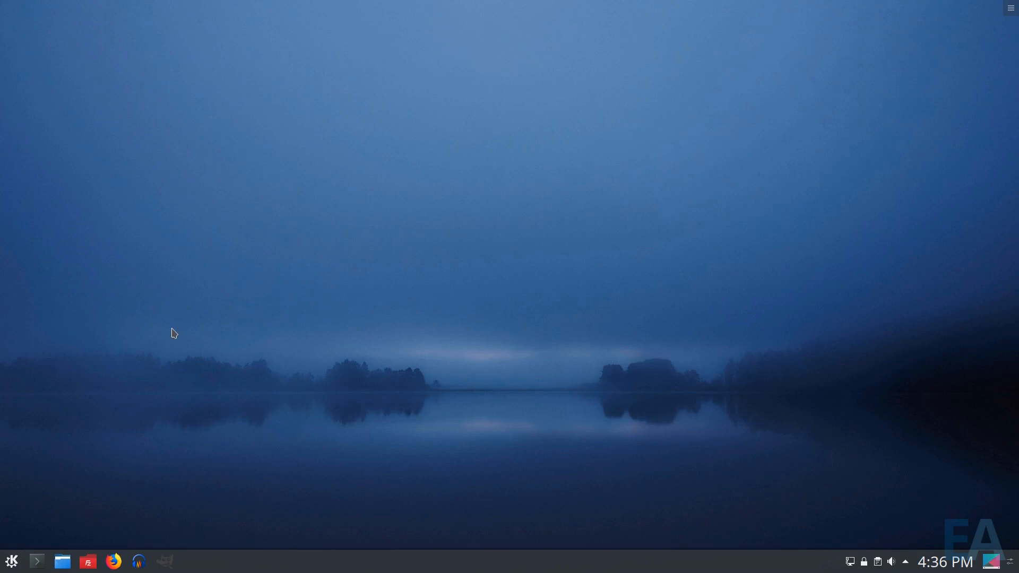
pyautogui.click(12, 562)
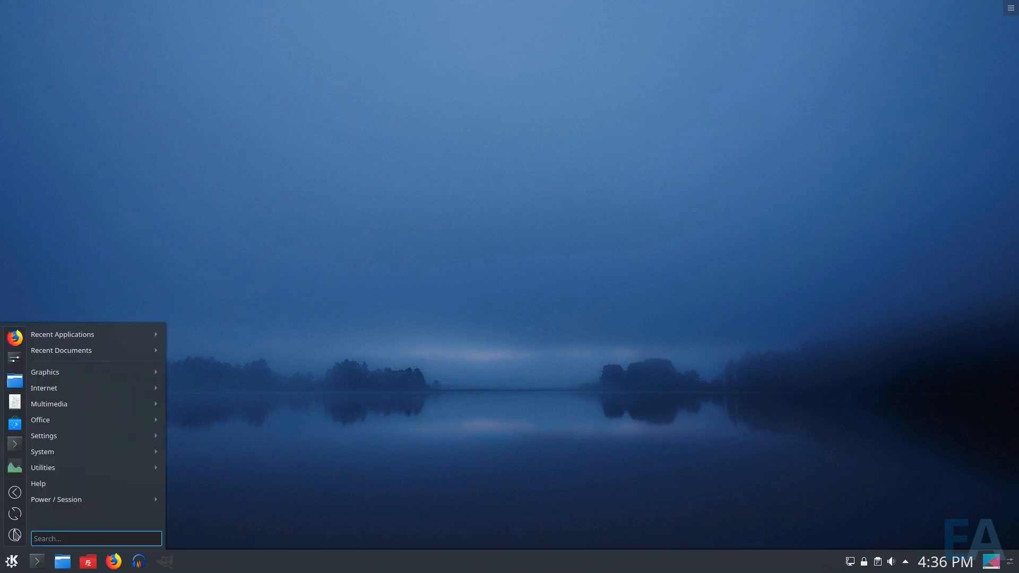
pyautogui.click(15, 513)
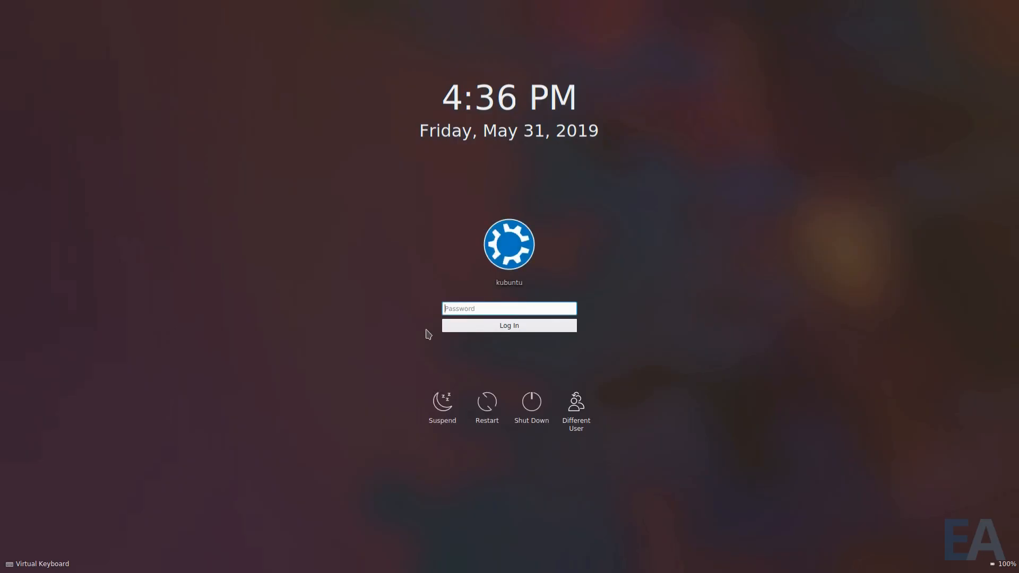
pyautogui.write('password')
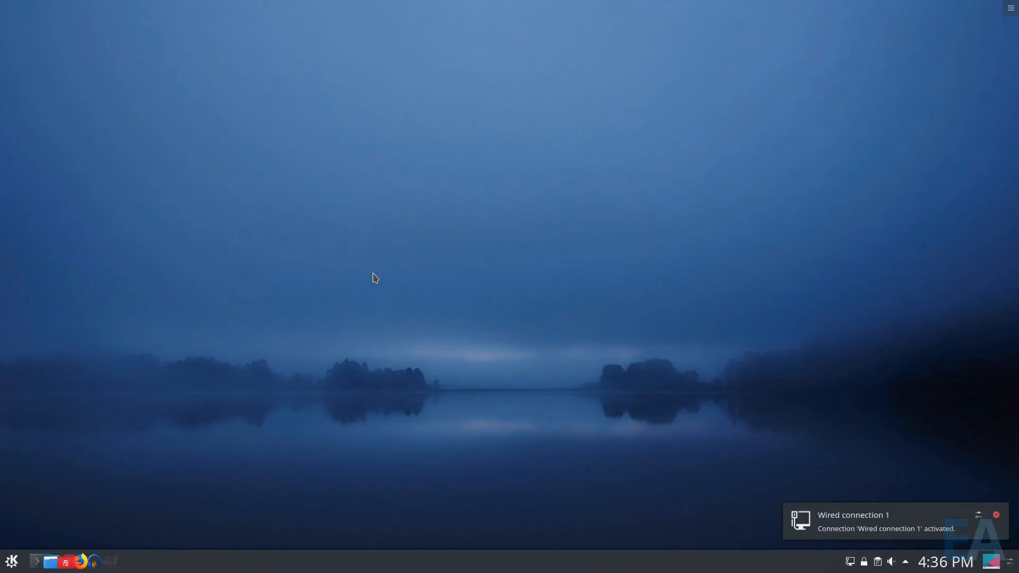
# Tick Redshift Control under Extra Items in System Tray Settings and confirm with OK.
pyautogui.click(996, 515)
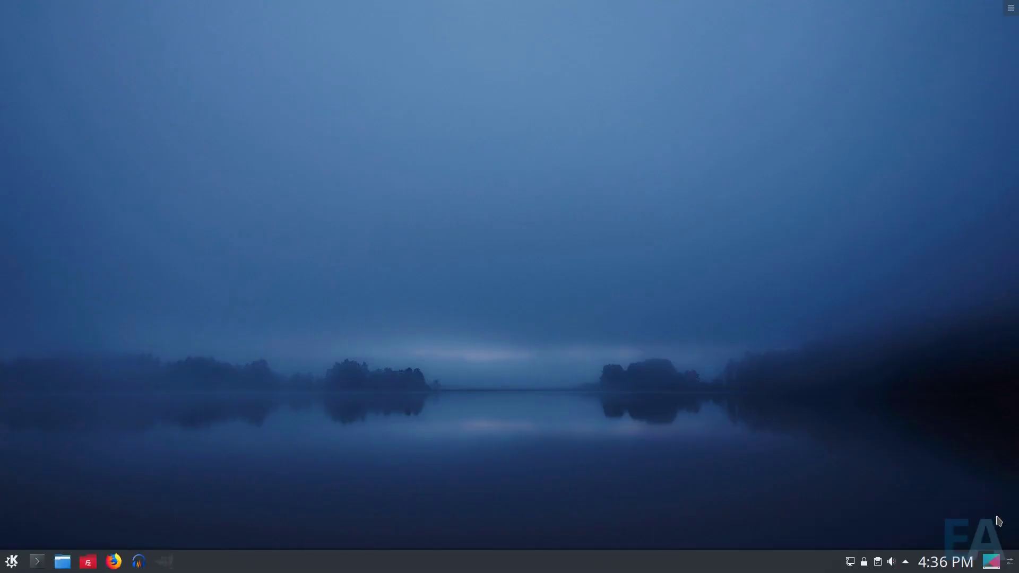
pyautogui.rightClick(905, 563)
pyautogui.click(916, 528)
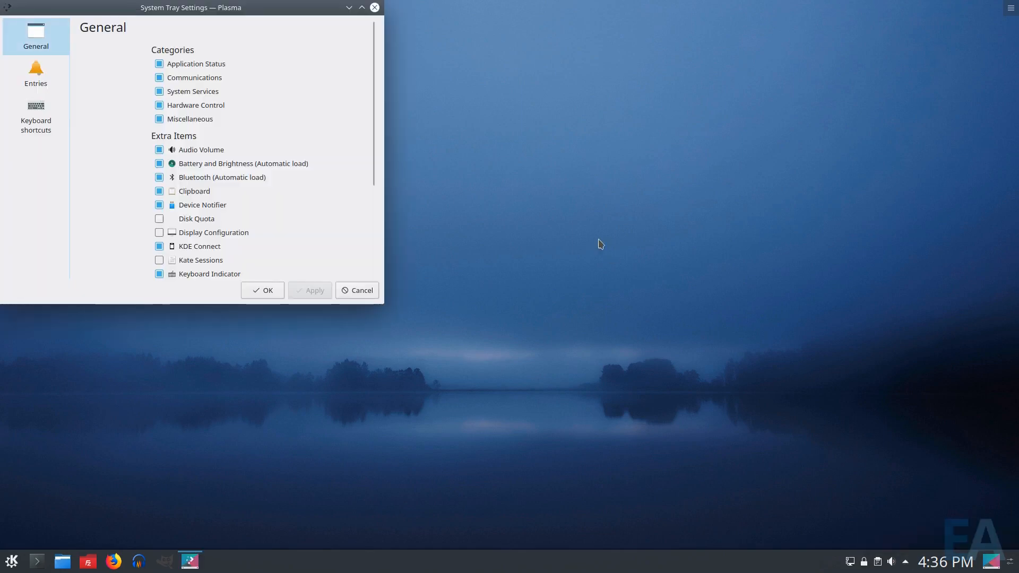
pyautogui.scroll(-3, 338, 195)
pyautogui.scroll(-3, 337, 191)
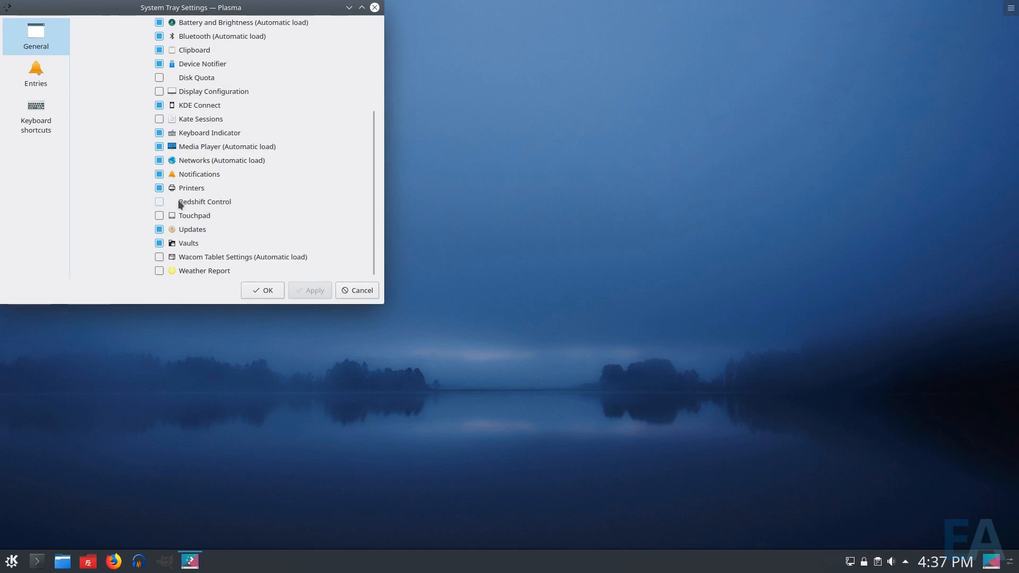
pyautogui.click(159, 201)
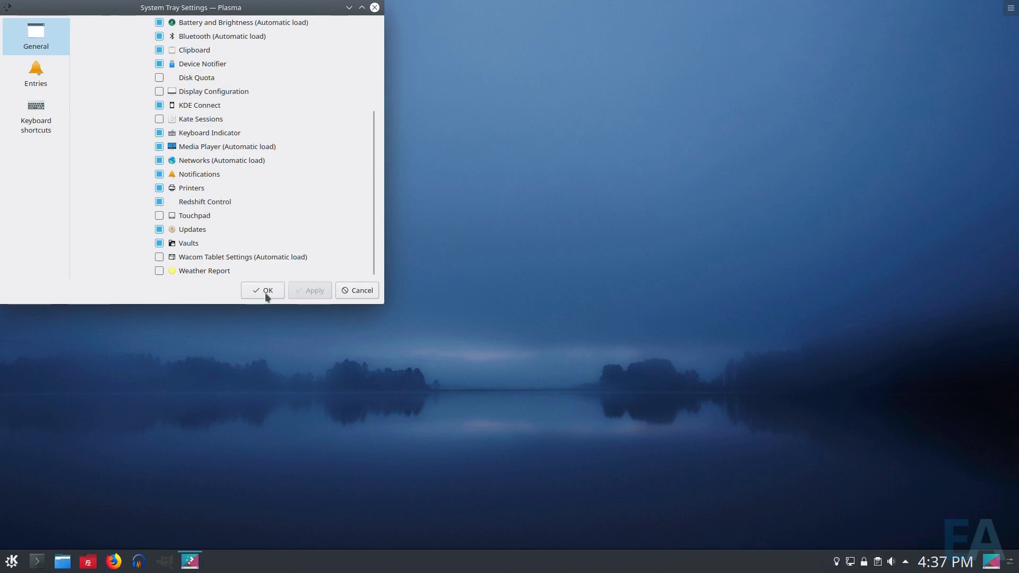
pyautogui.click(259, 288)
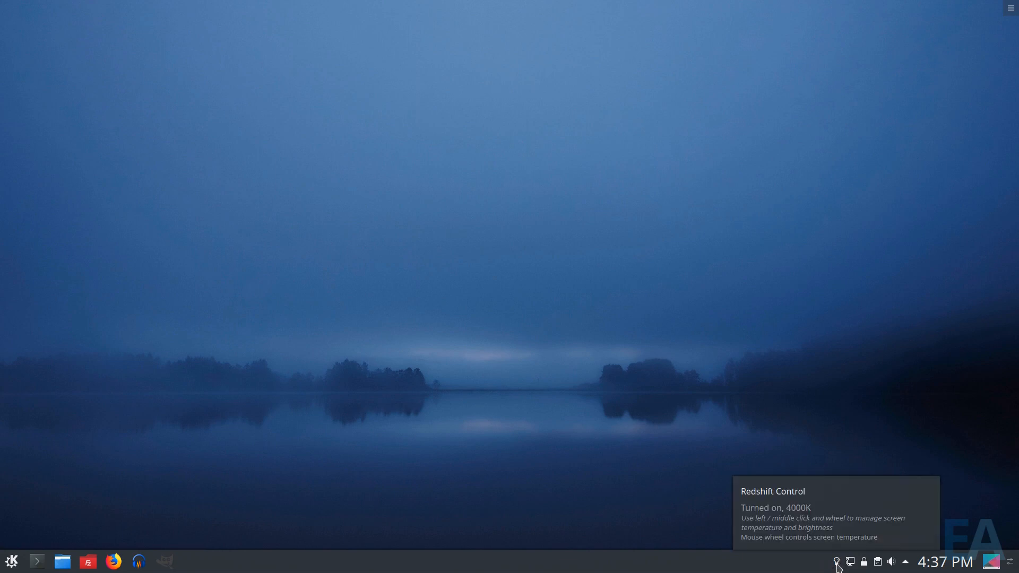
pyautogui.rightClick(836, 563)
# Choose Configure Redshift Control and move its settings dialog away from the corner.
pyautogui.click(846, 544)
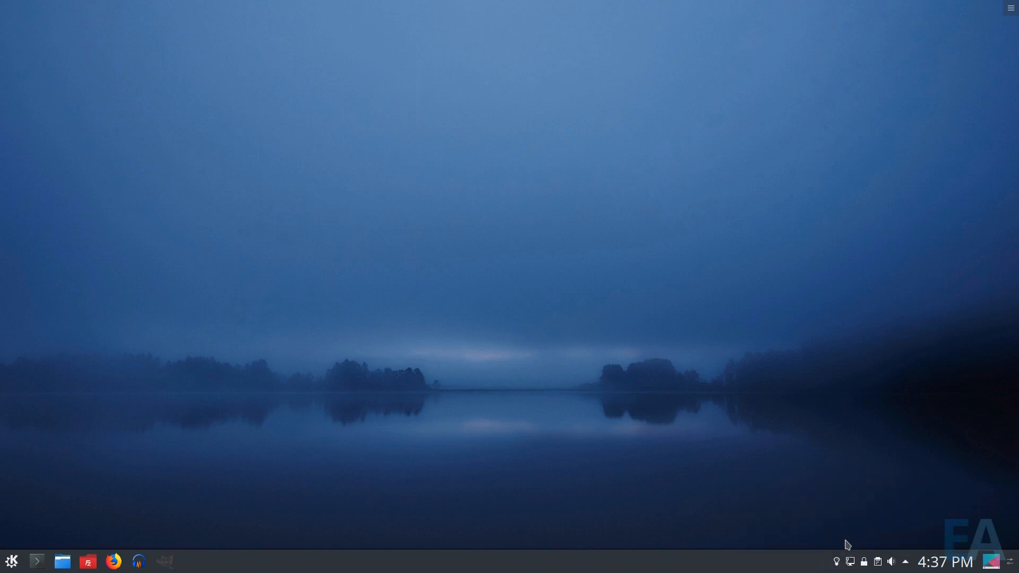
pyautogui.moveTo(229, 8); pyautogui.dragTo(296, 35)
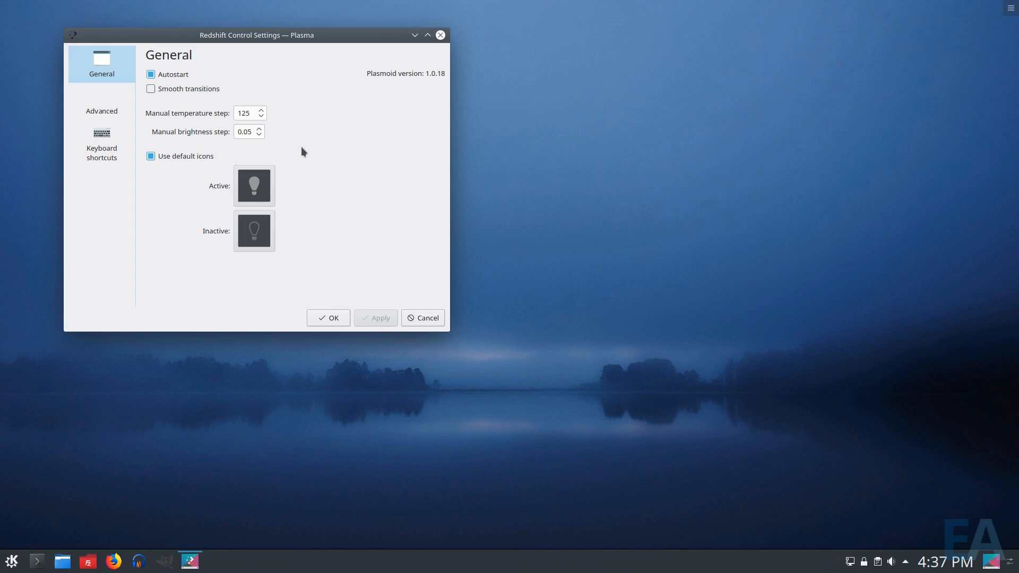
pyautogui.click(114, 561)
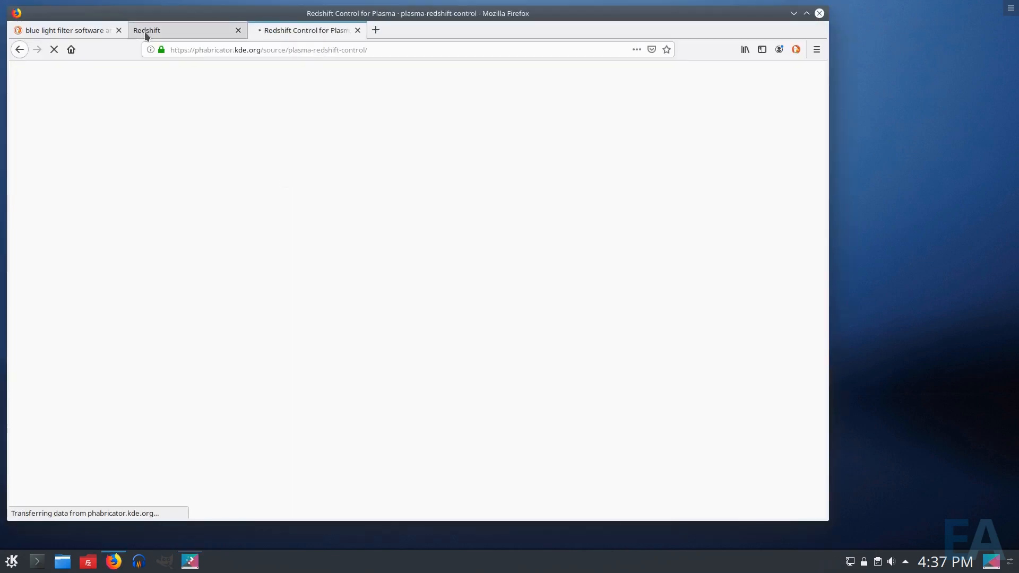
pyautogui.click(144, 32)
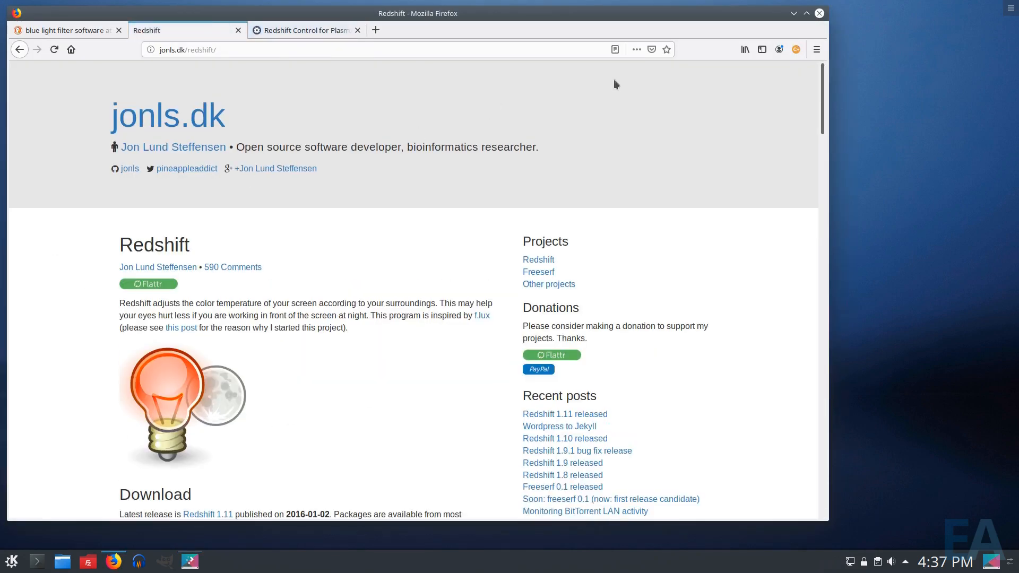
pyautogui.click(793, 14)
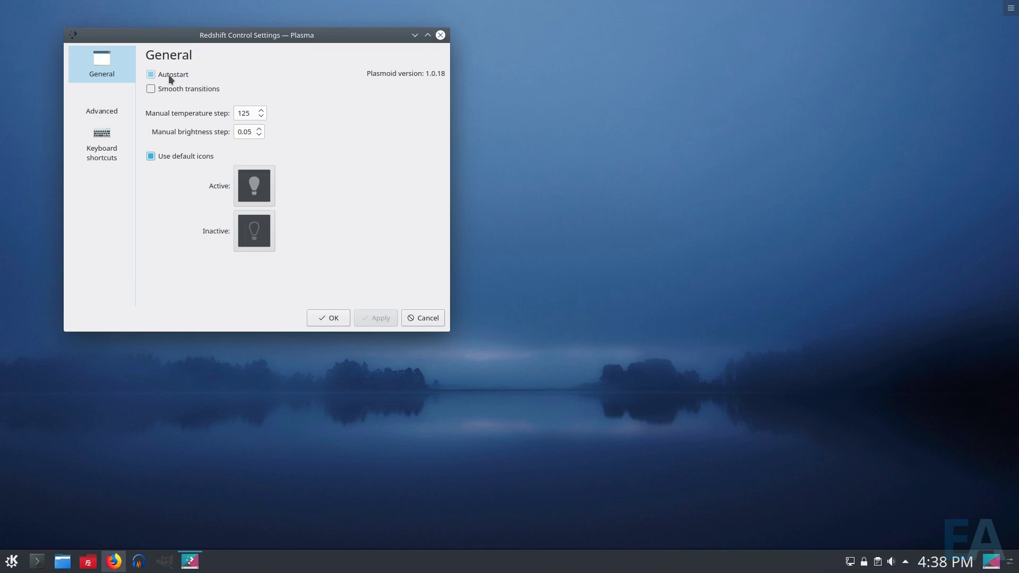
# Enable Automatic (geoclue) location on the Advanced page, apply it, and turn on smooth transitions.
pyautogui.click(104, 109)
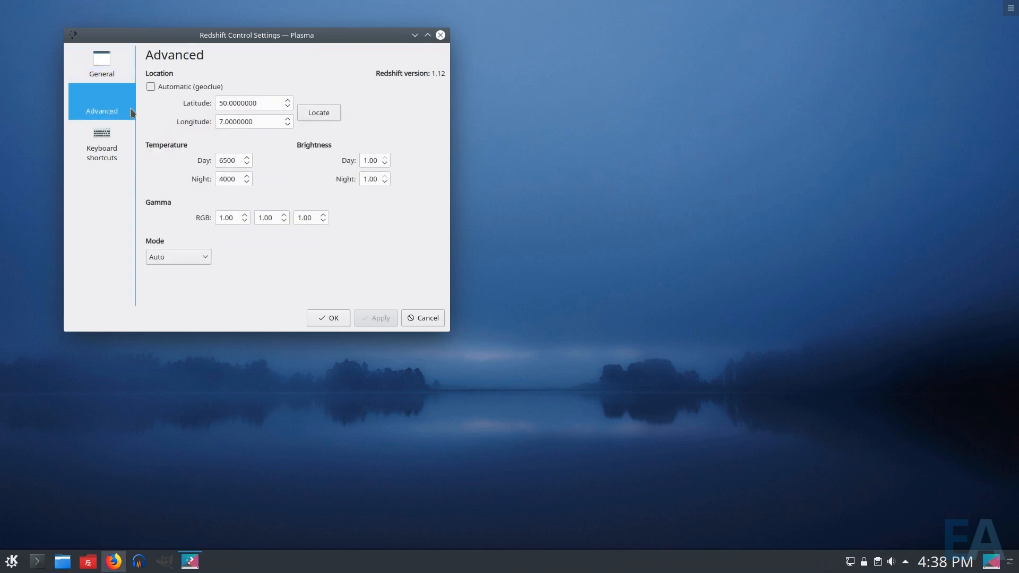
pyautogui.click(159, 88)
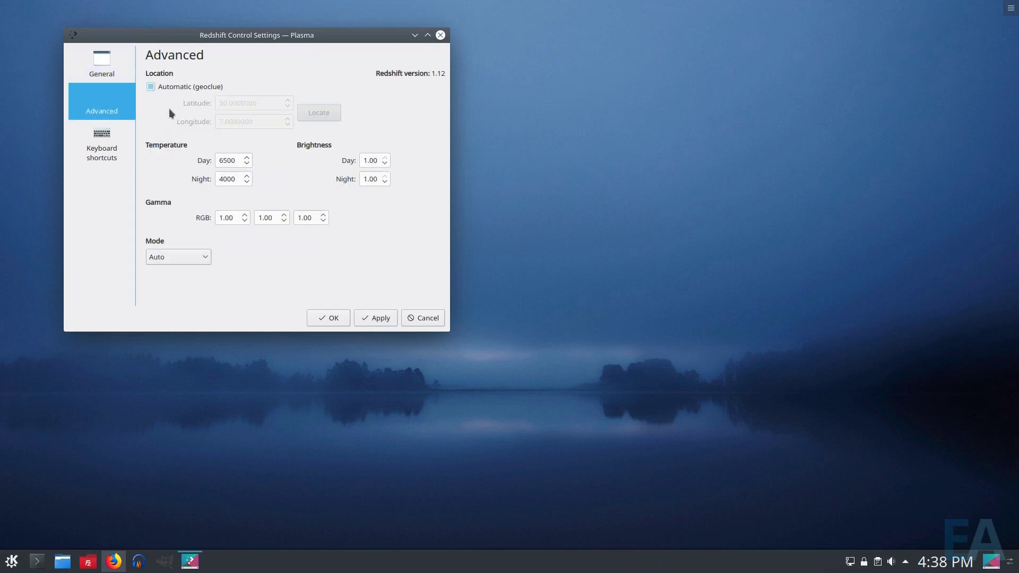
pyautogui.click(376, 315)
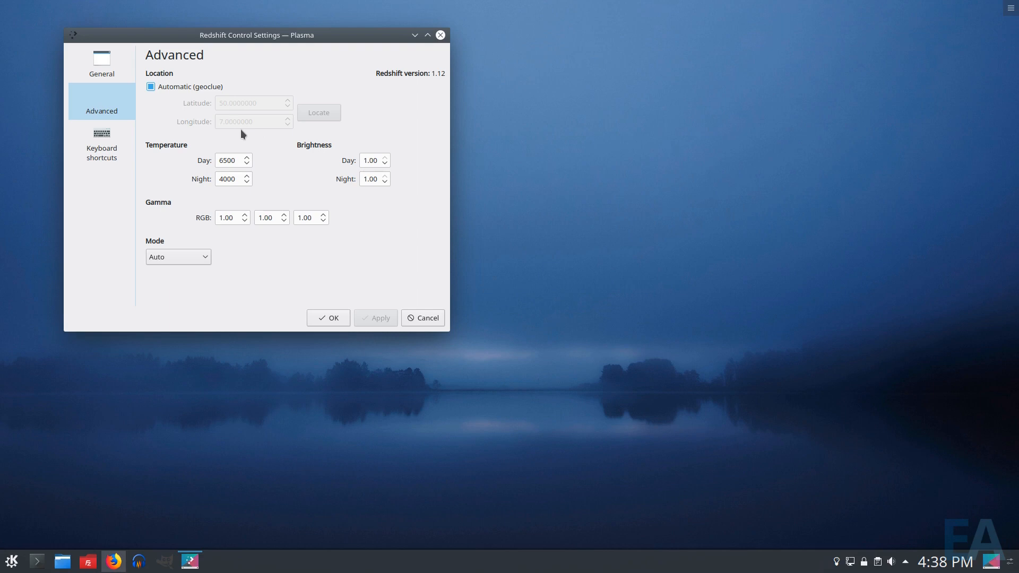
pyautogui.click(116, 64)
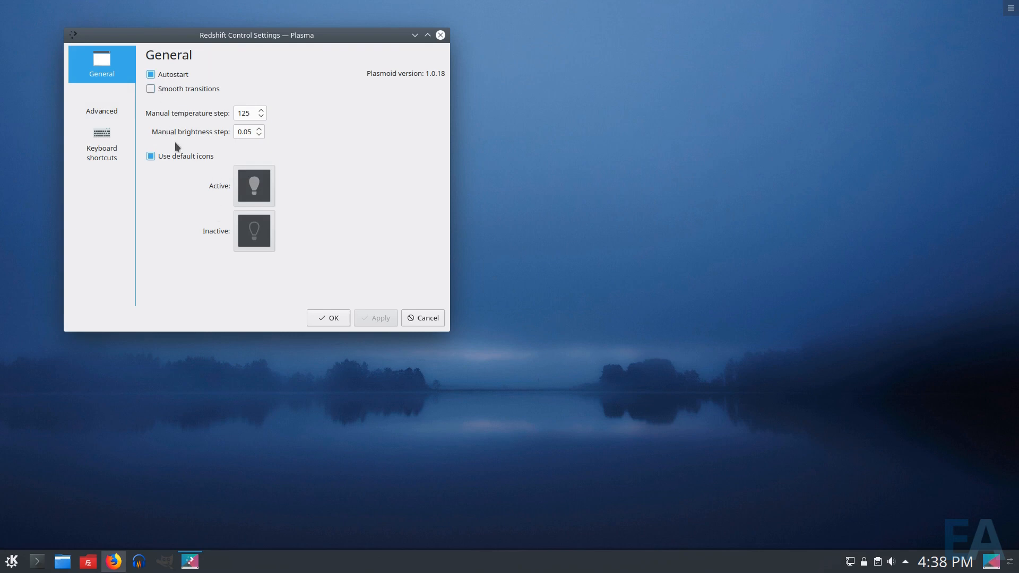
pyautogui.click(160, 91)
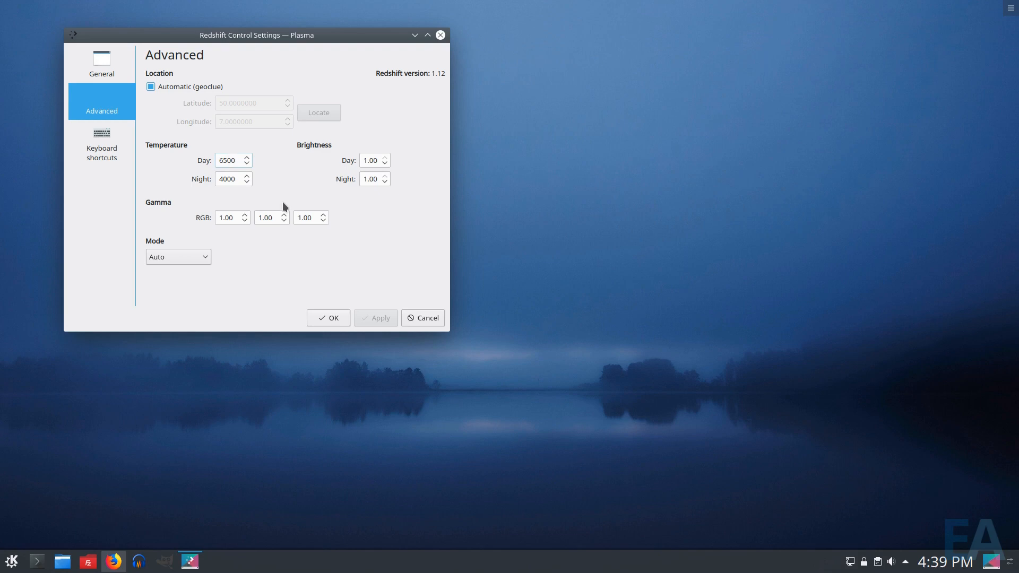
# Change the night temperature to 4750 K, apply it, and close the settings with OK.
pyautogui.doubleClick(227, 178)
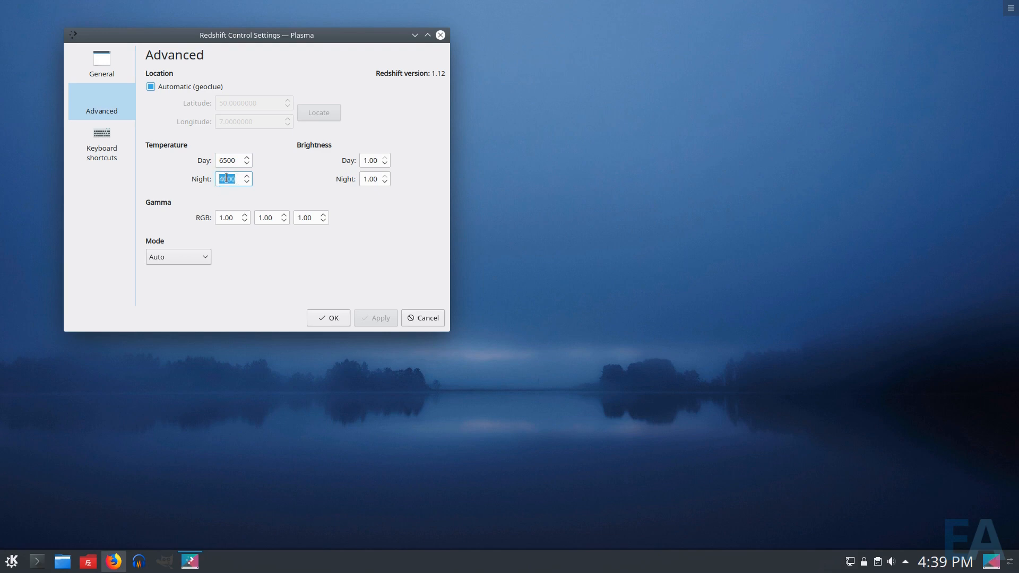
pyautogui.click(225, 178)
pyautogui.write('75')
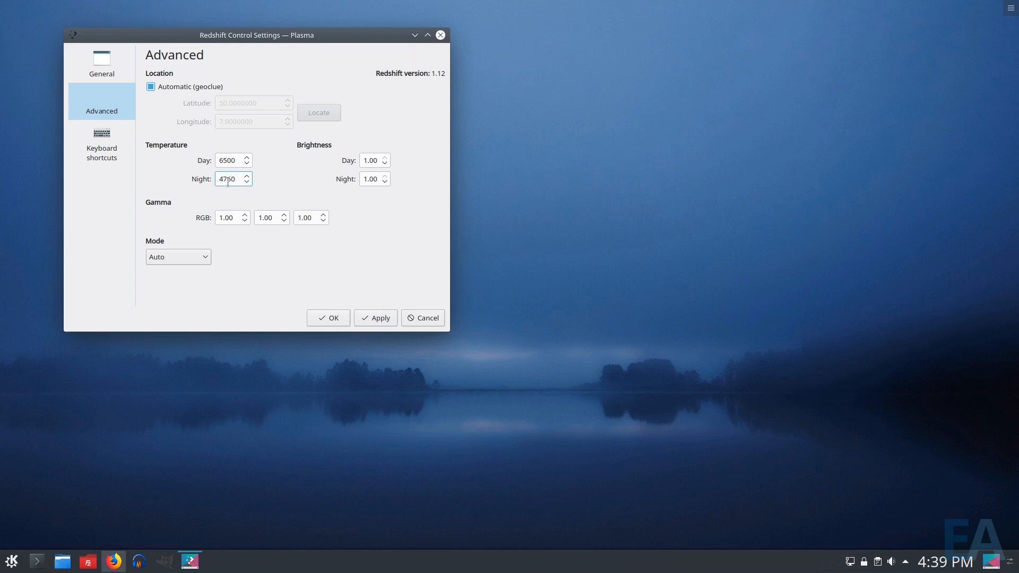
pyautogui.click(366, 317)
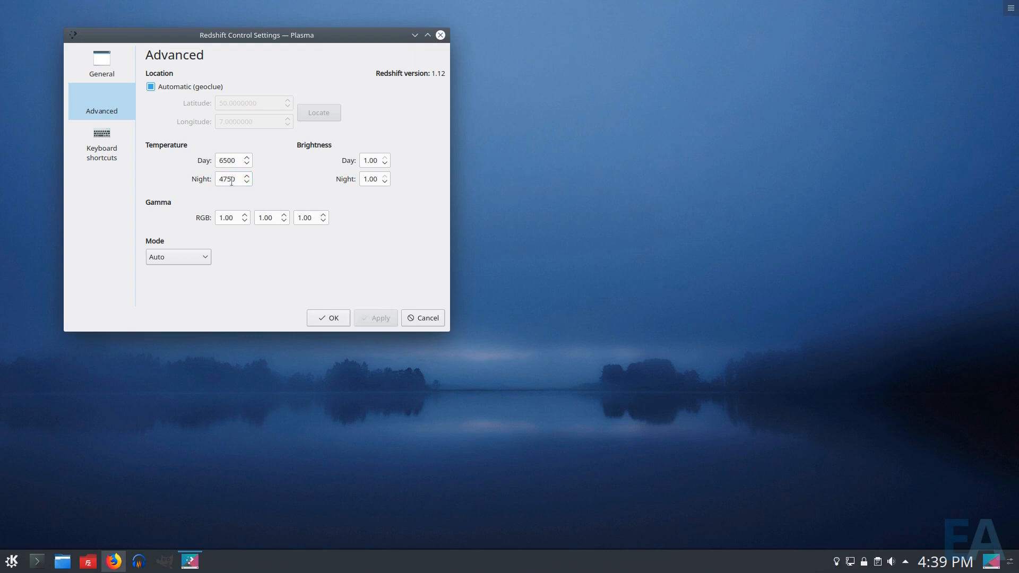
pyautogui.click(103, 71)
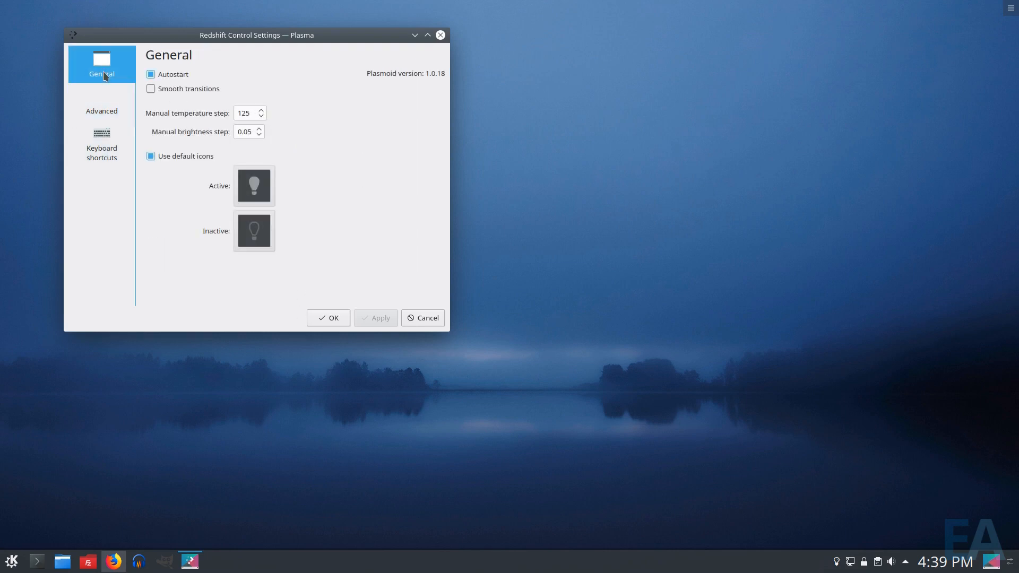
pyautogui.click(325, 318)
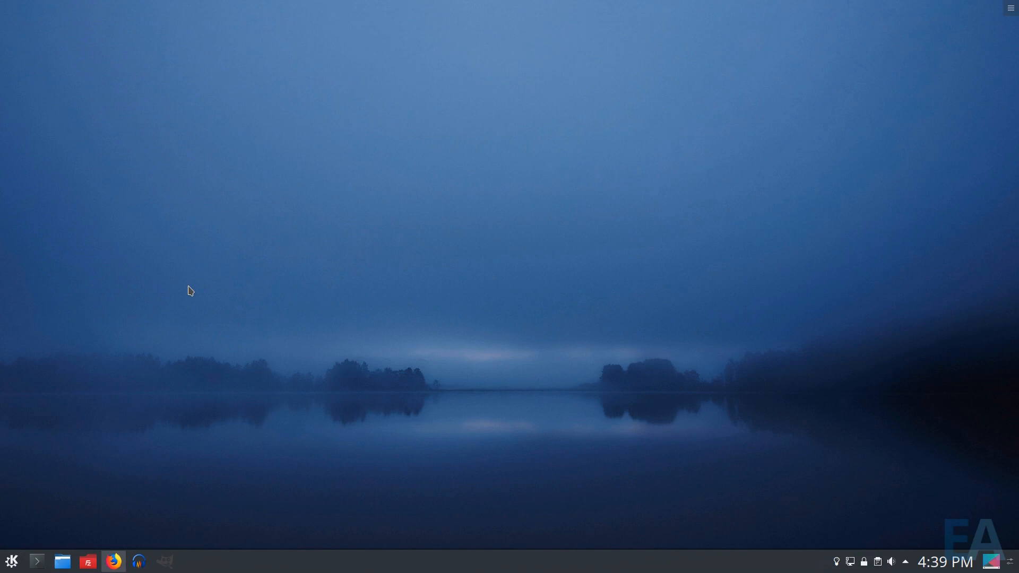
# Restore the Firefox window from the taskbar showing the Redshift project page.
pyautogui.click(113, 562)
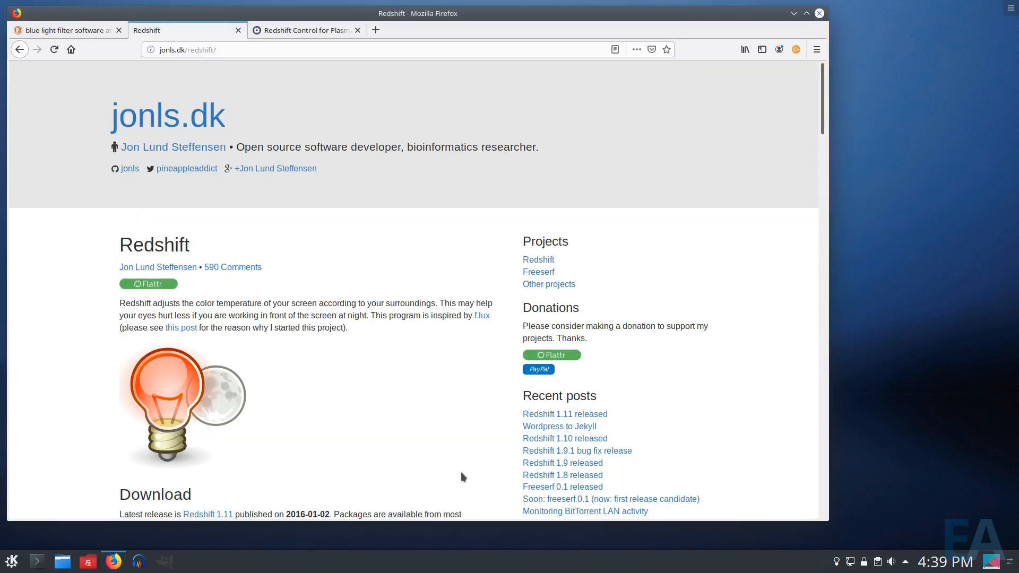